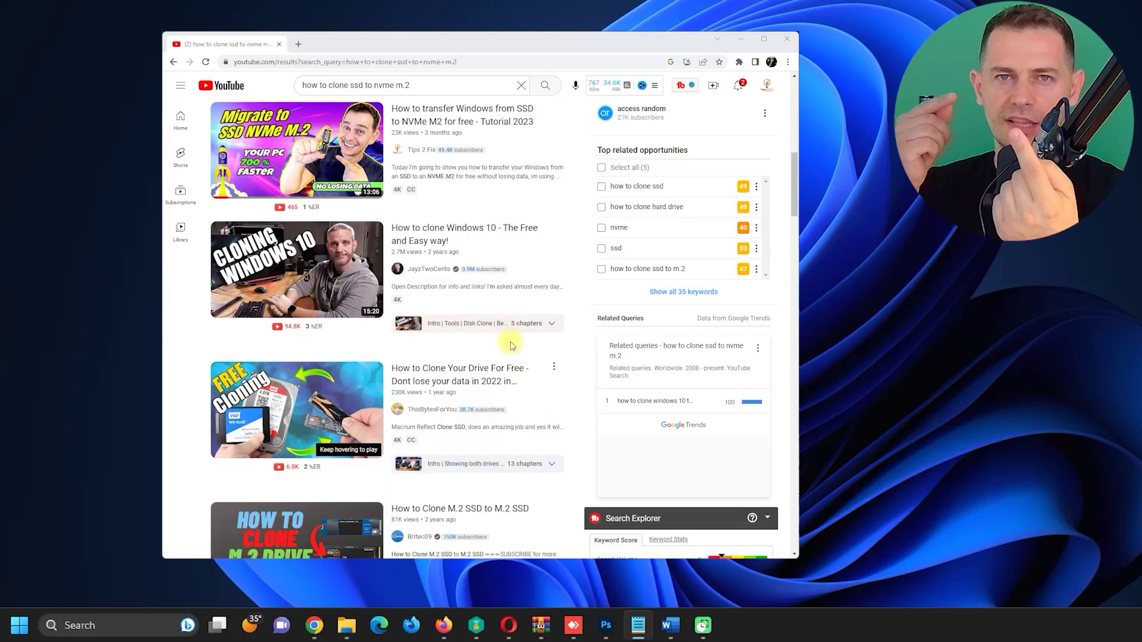
Step: Play the 'How to transfer Windows from SSD to NVMe M2' tutorial video
click(305, 145)
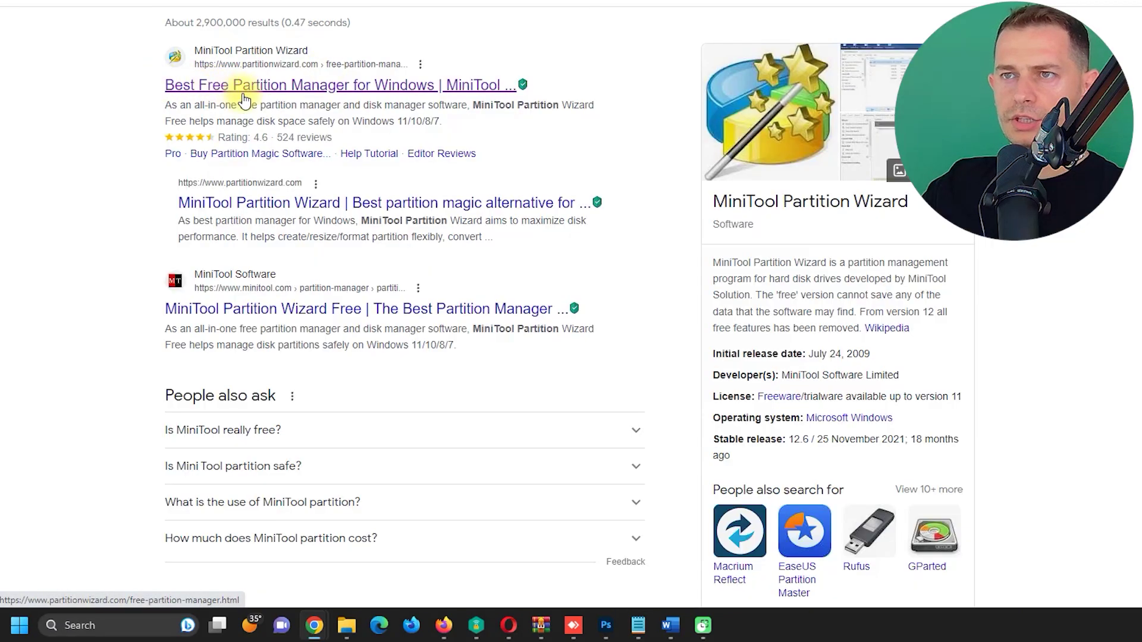
Step: Download the pw1207-free-online installer from the MiniTool site, launch it and confirm the language
click(243, 88)
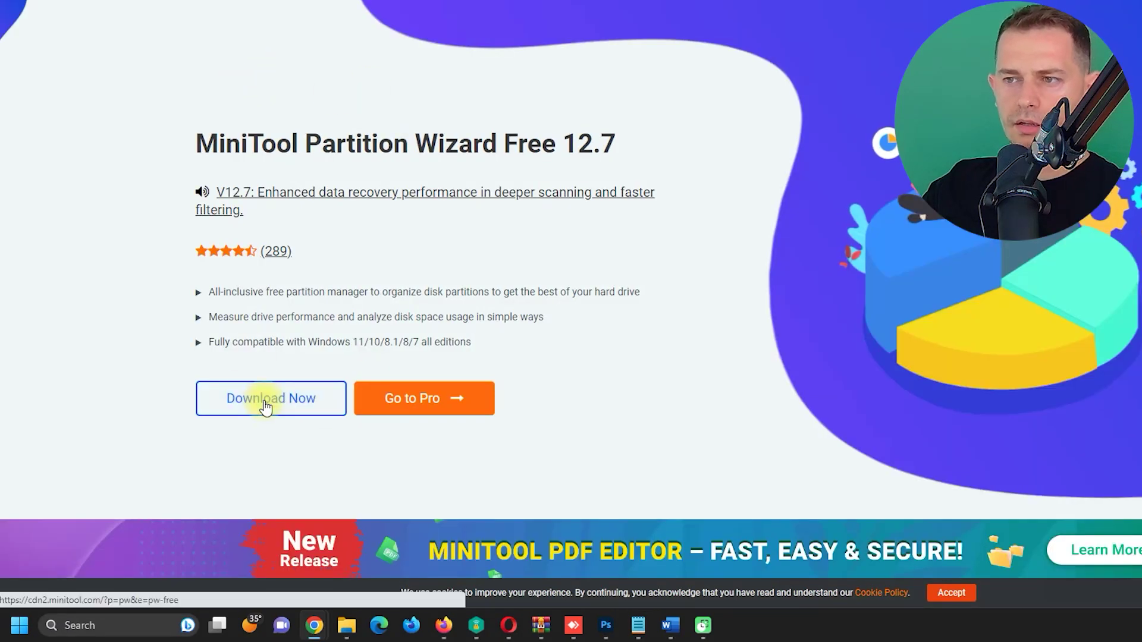
click(263, 403)
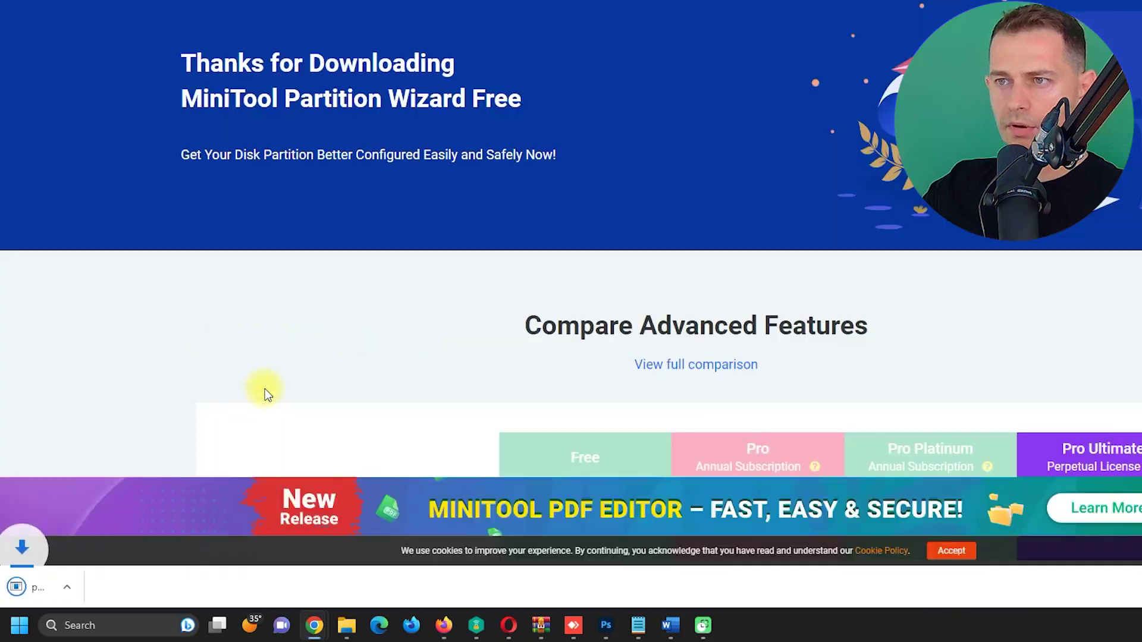
scroll(356, 248, down, 4)
scroll(142, 273, down, 3)
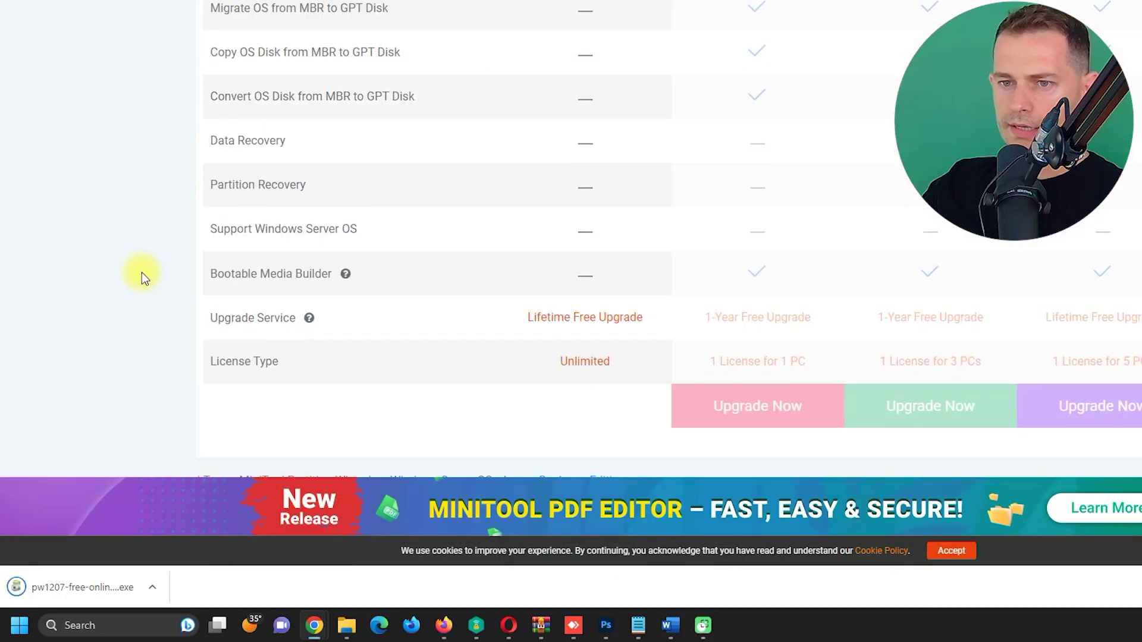
scroll(141, 276, down, 2)
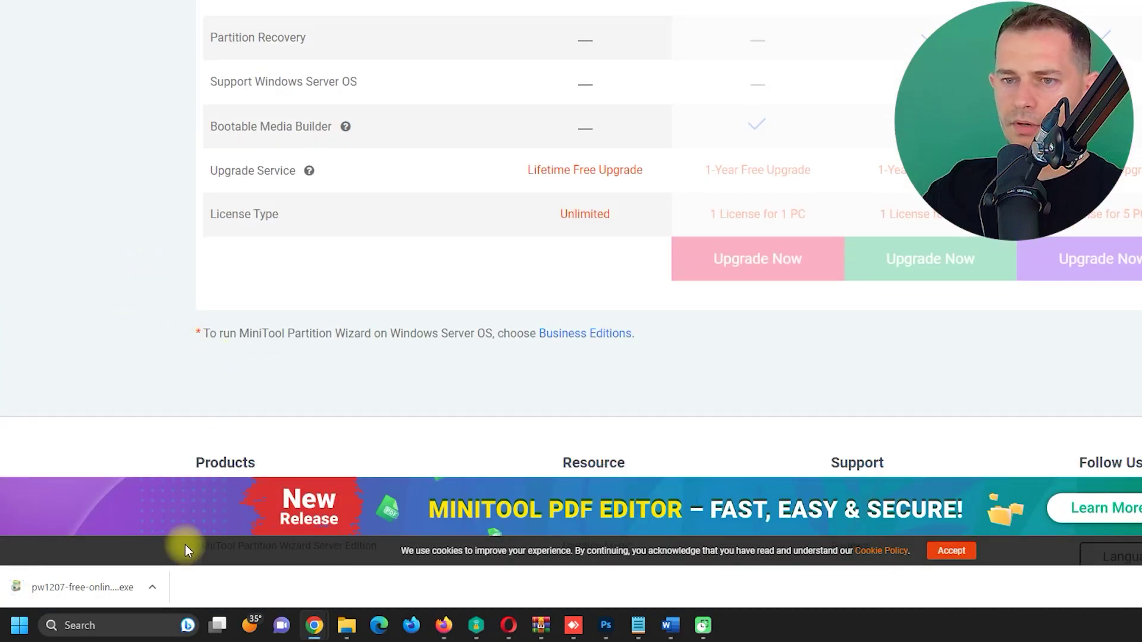
click(68, 589)
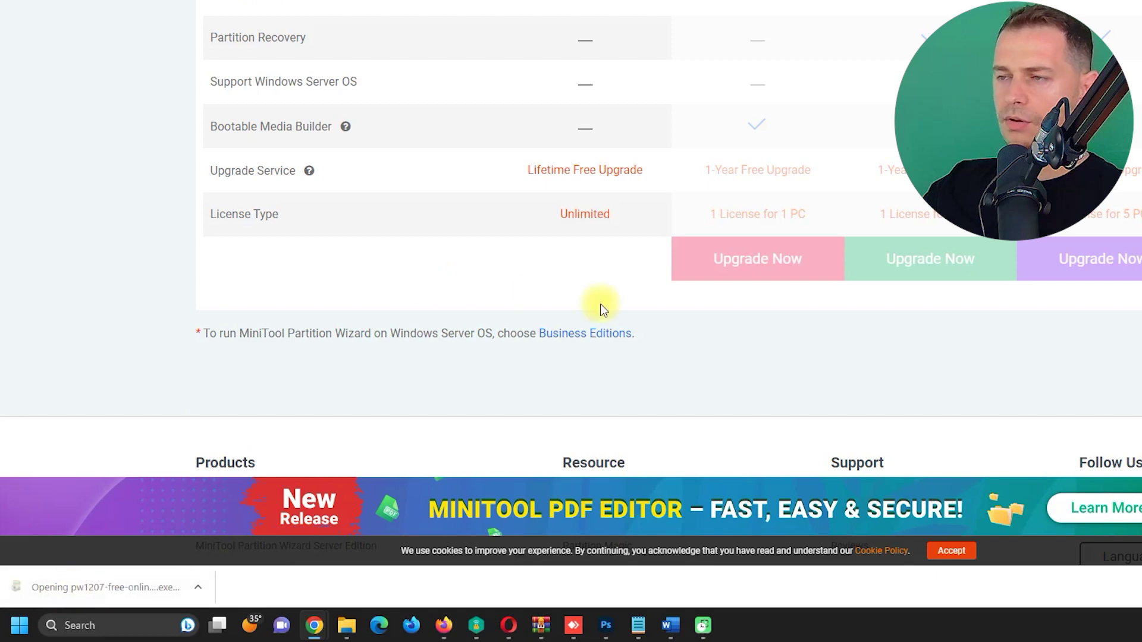
click(760, 271)
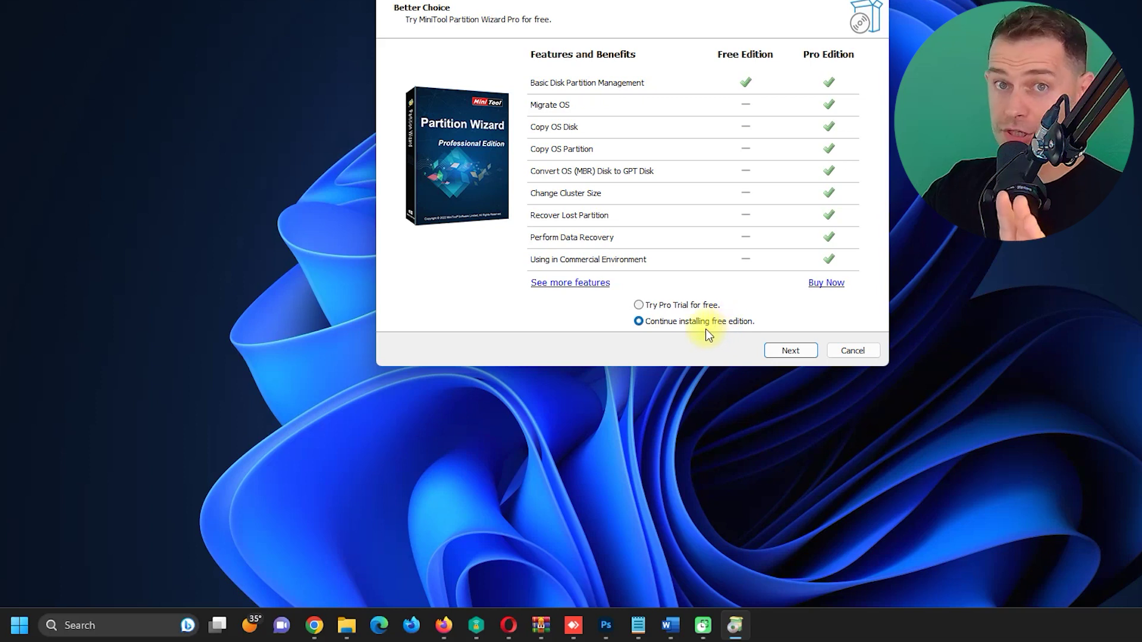
Step: Continue with the free edition, declining ShadowMaker Free and the experience improvement program
click(787, 358)
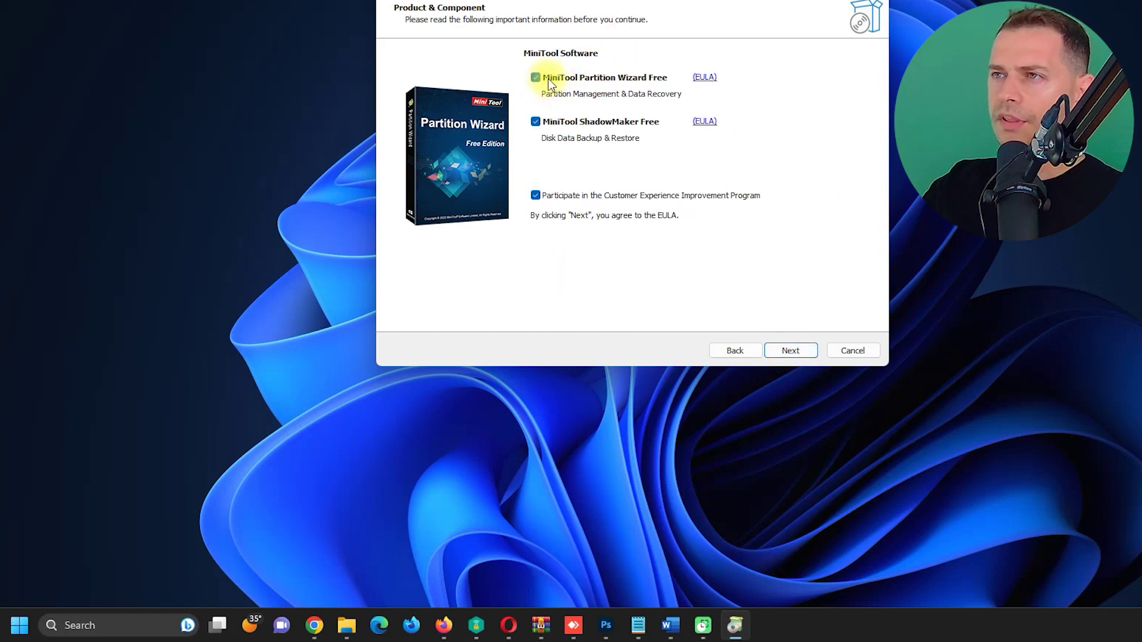
click(535, 122)
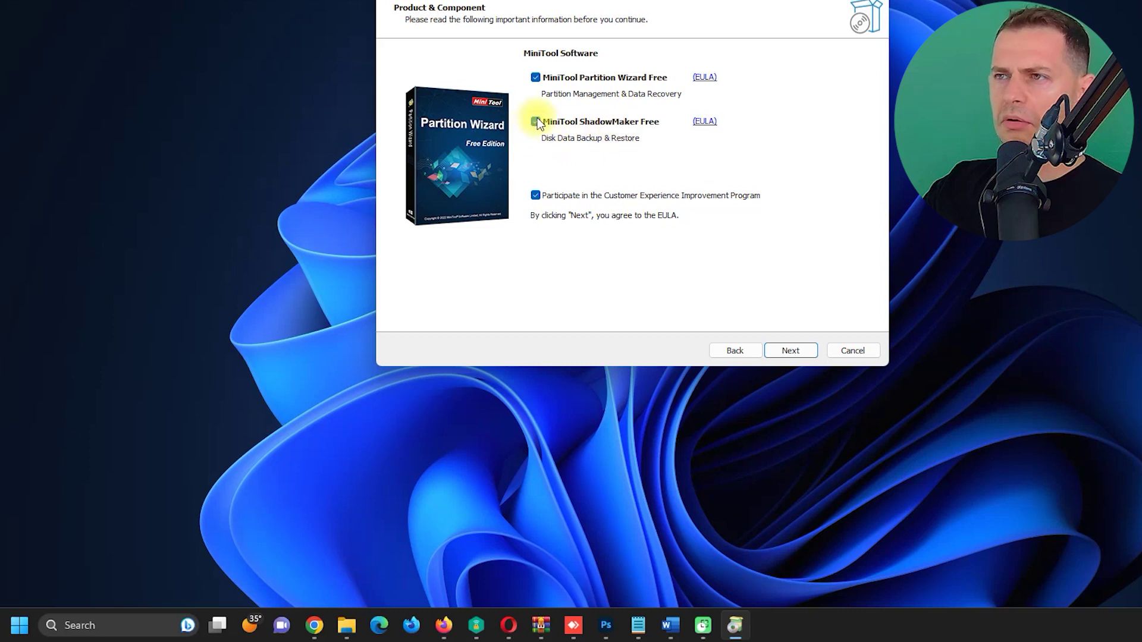
click(535, 196)
Step: Install into the existing default folder, finish setup, and close the browser
click(796, 352)
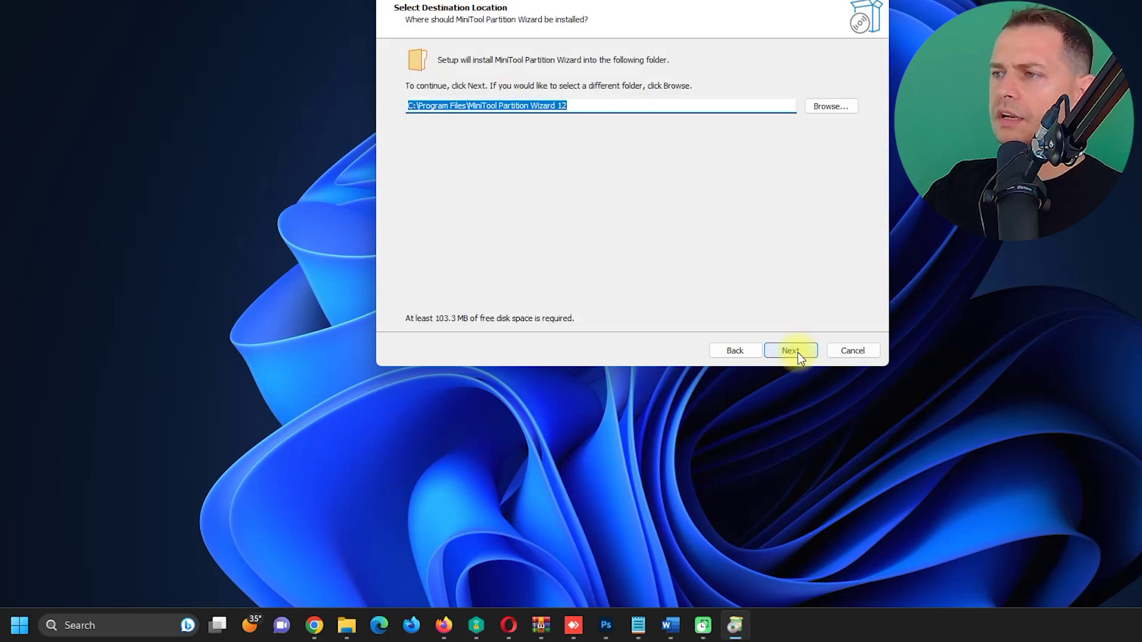
click(798, 352)
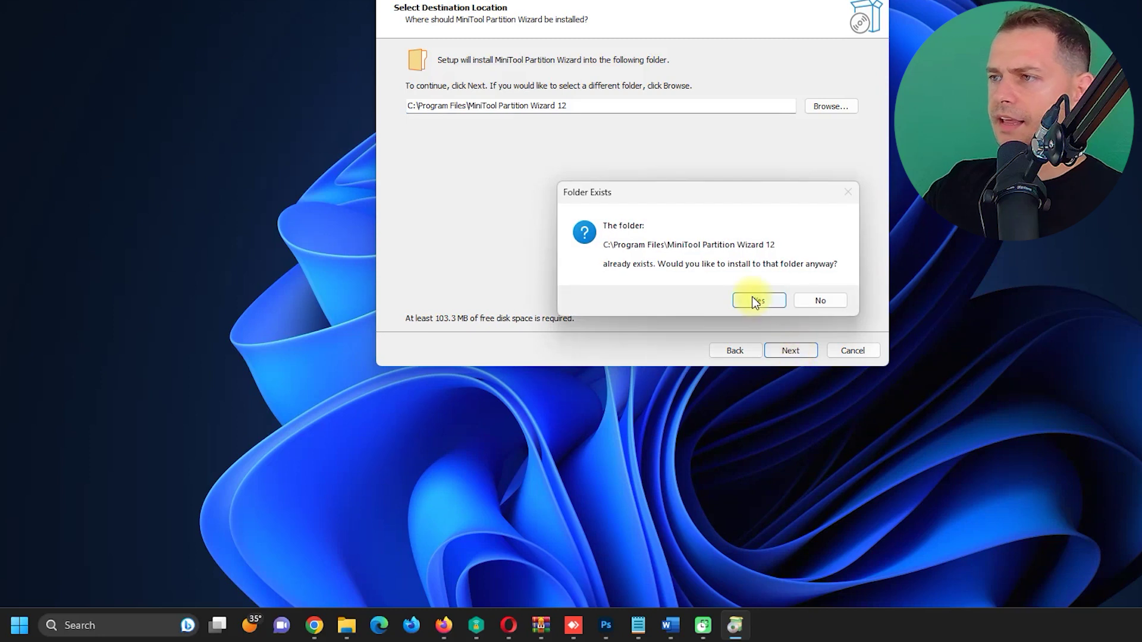
click(753, 299)
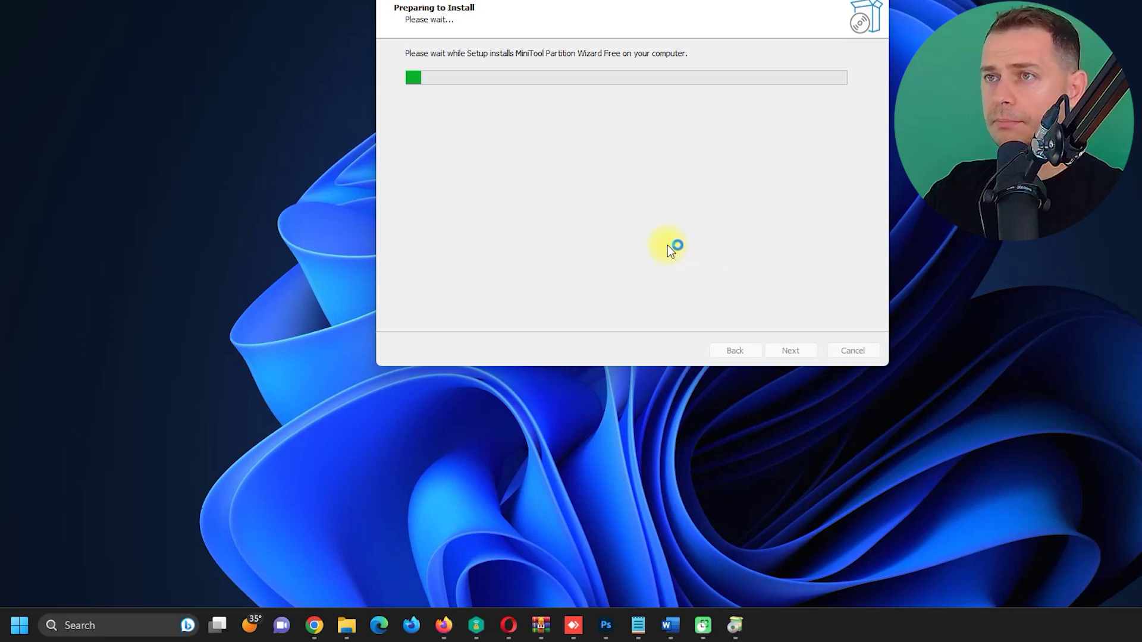
click(793, 354)
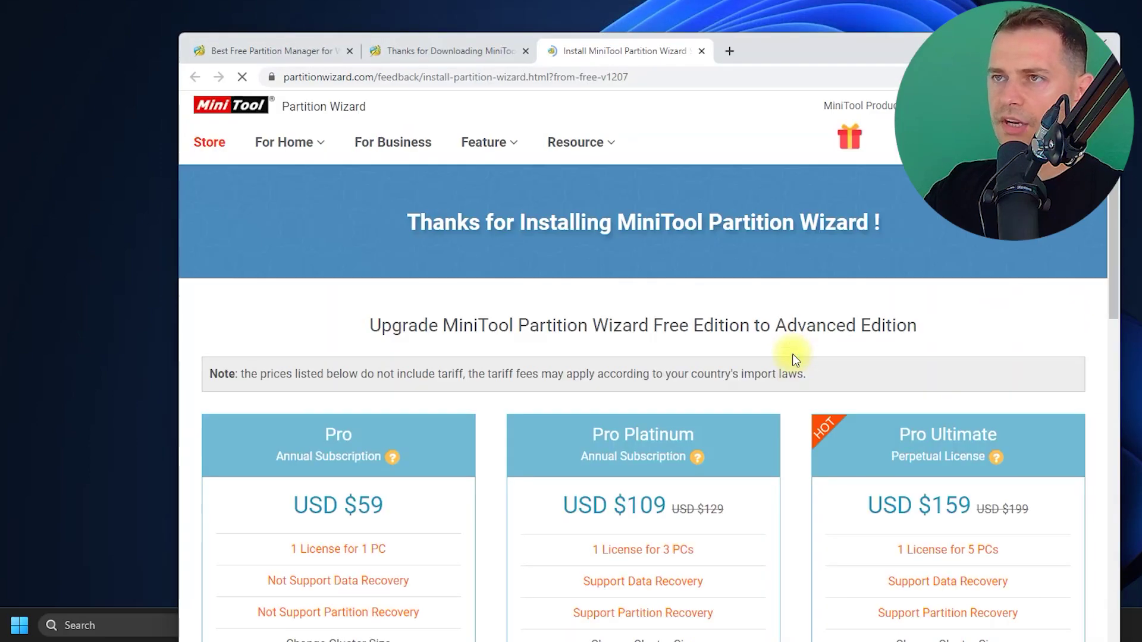
click(702, 51)
click(1102, 42)
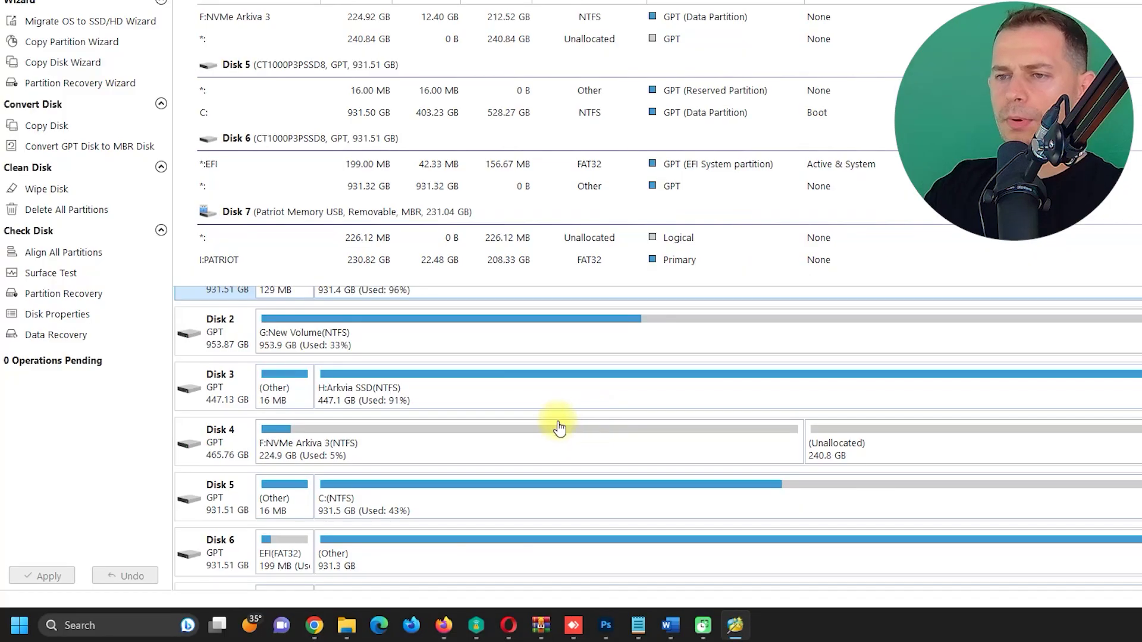
scroll(556, 426, down, 1)
click(540, 407)
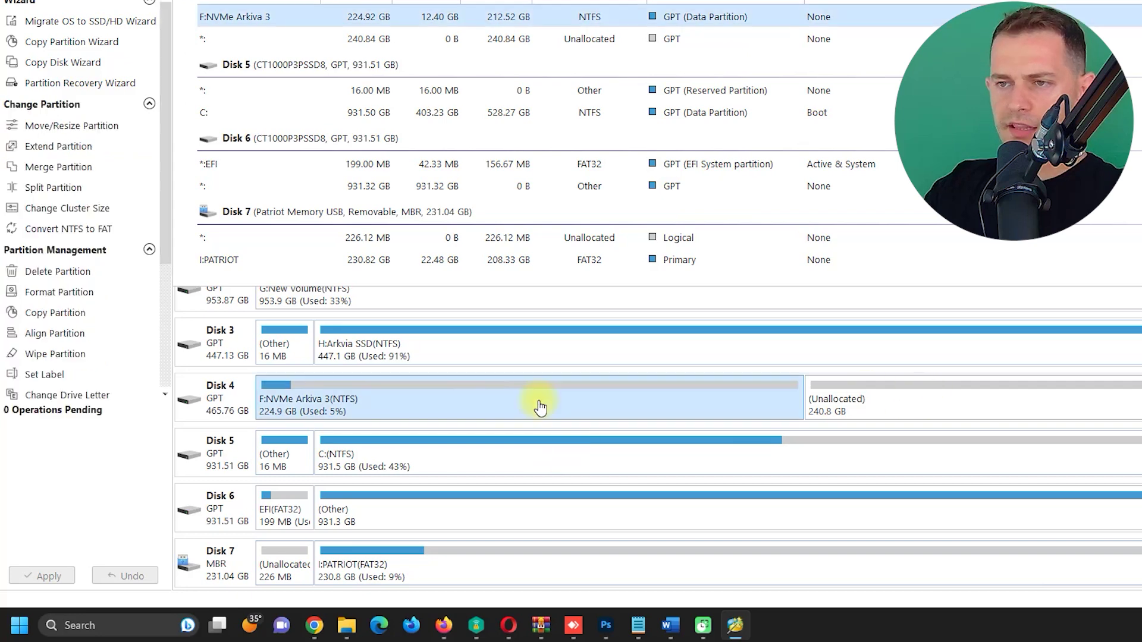
click(928, 415)
click(678, 403)
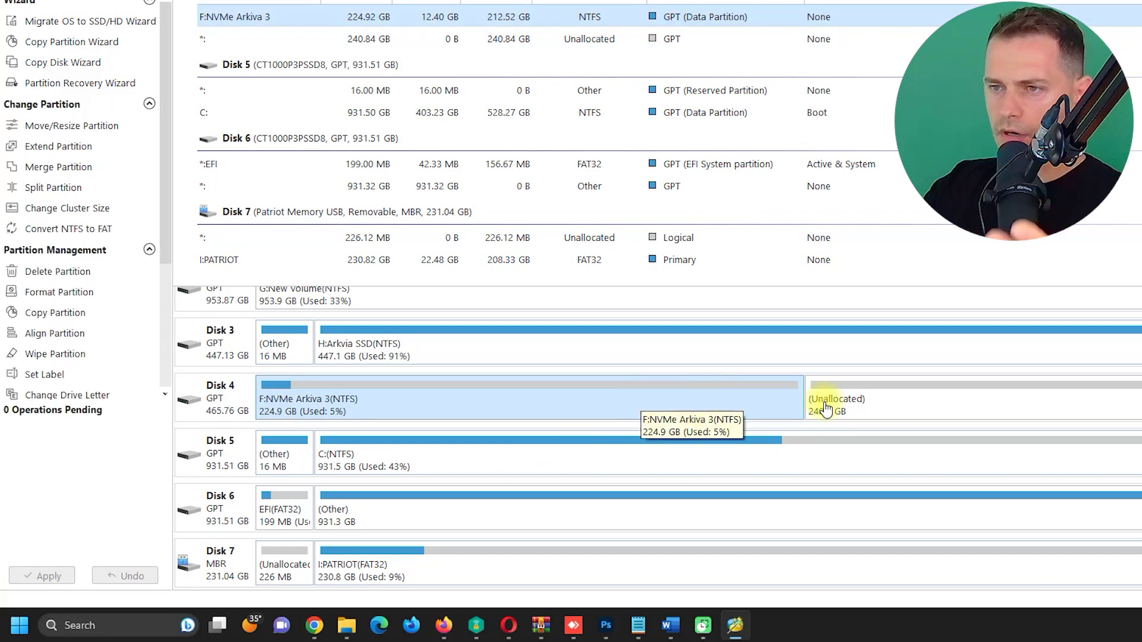
click(896, 411)
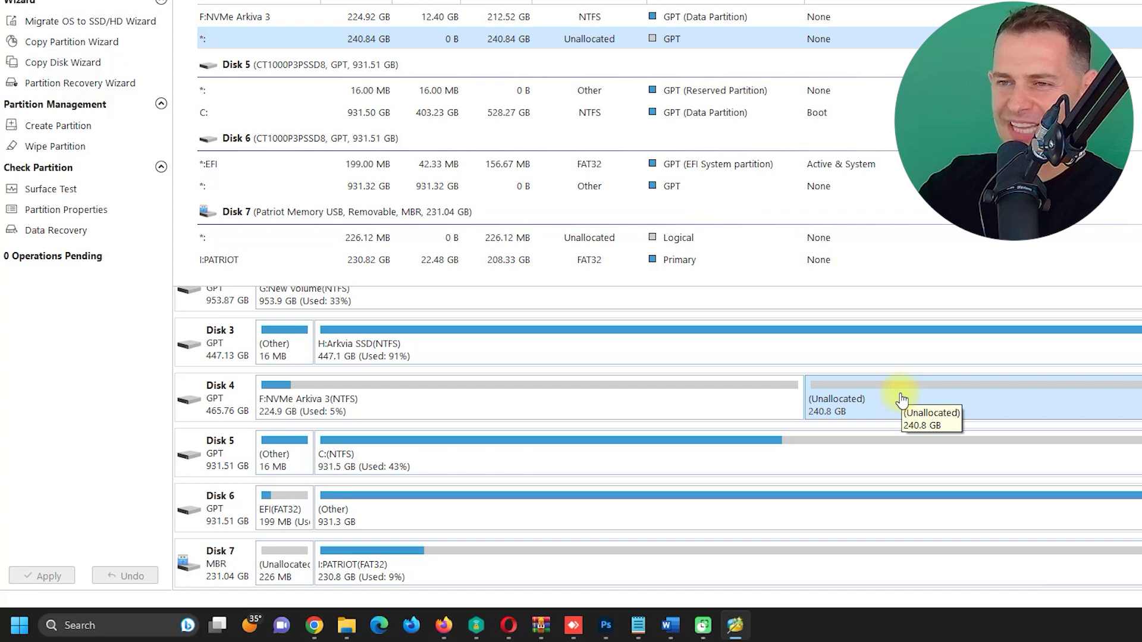
click(484, 407)
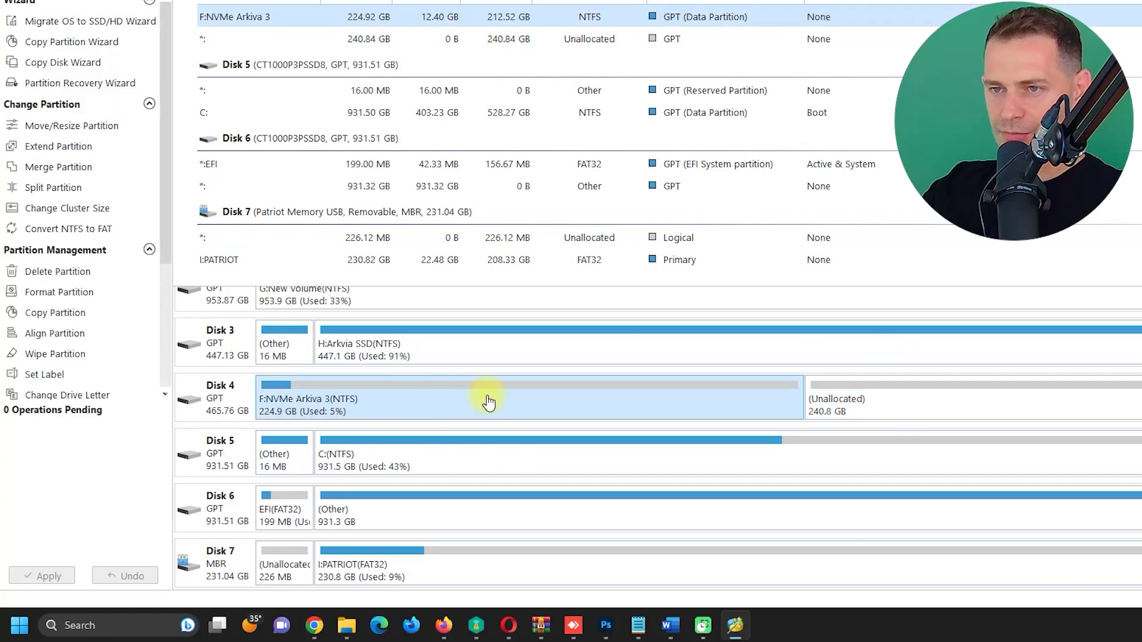
right_click(492, 410)
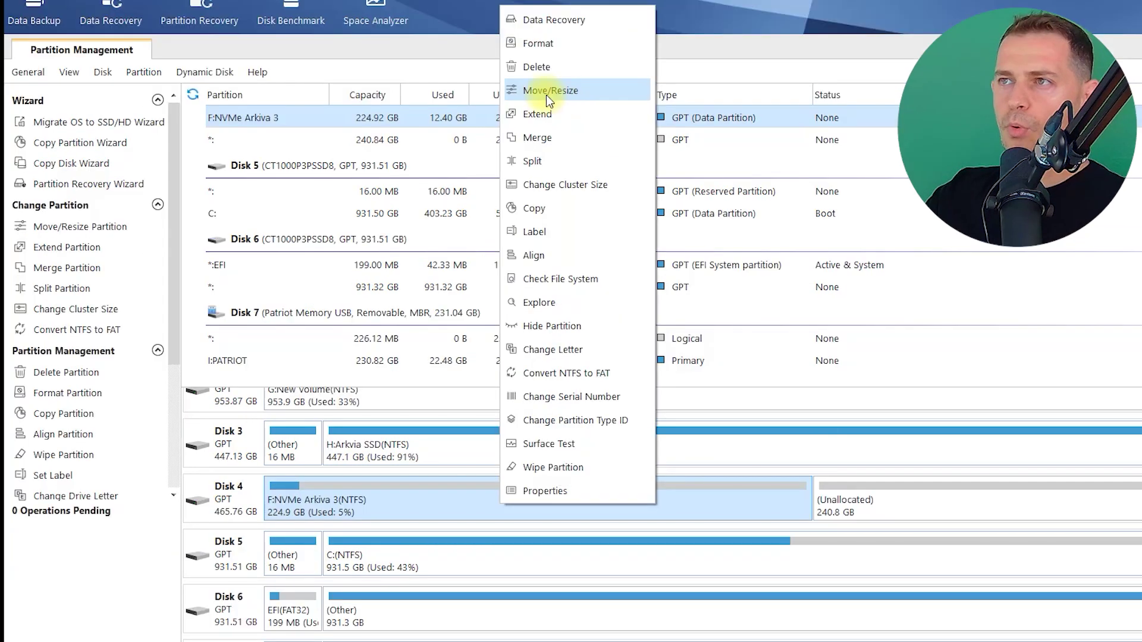
Step: Resize the F: partition to fill all 465.76 GB of Disk 4
click(547, 95)
drag(660, 198, 417, 25)
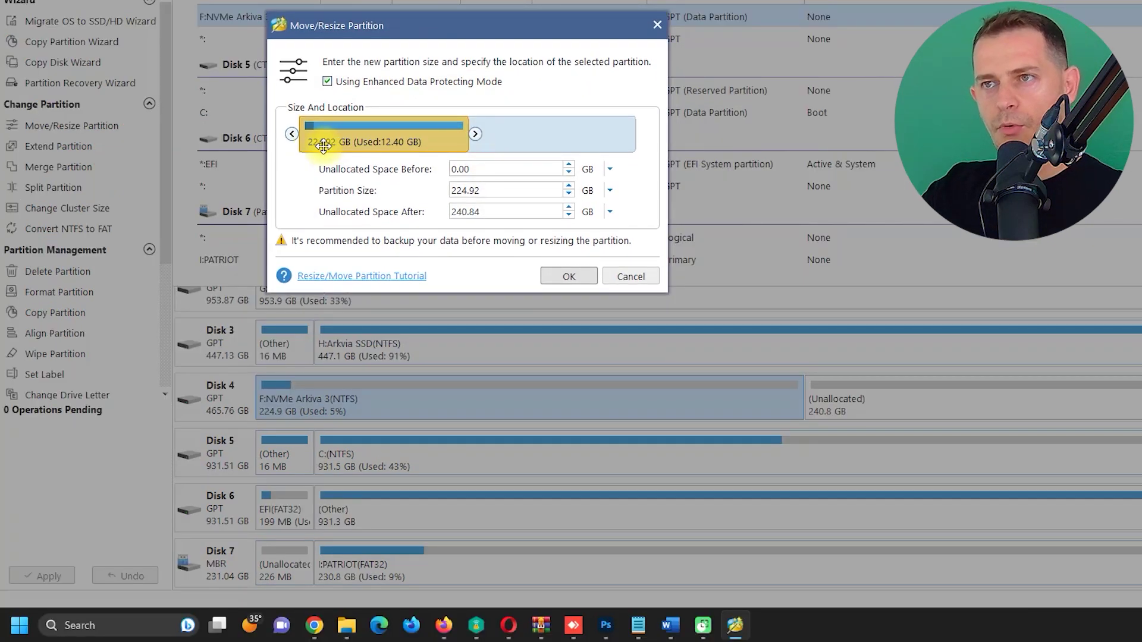
drag(475, 135, 639, 134)
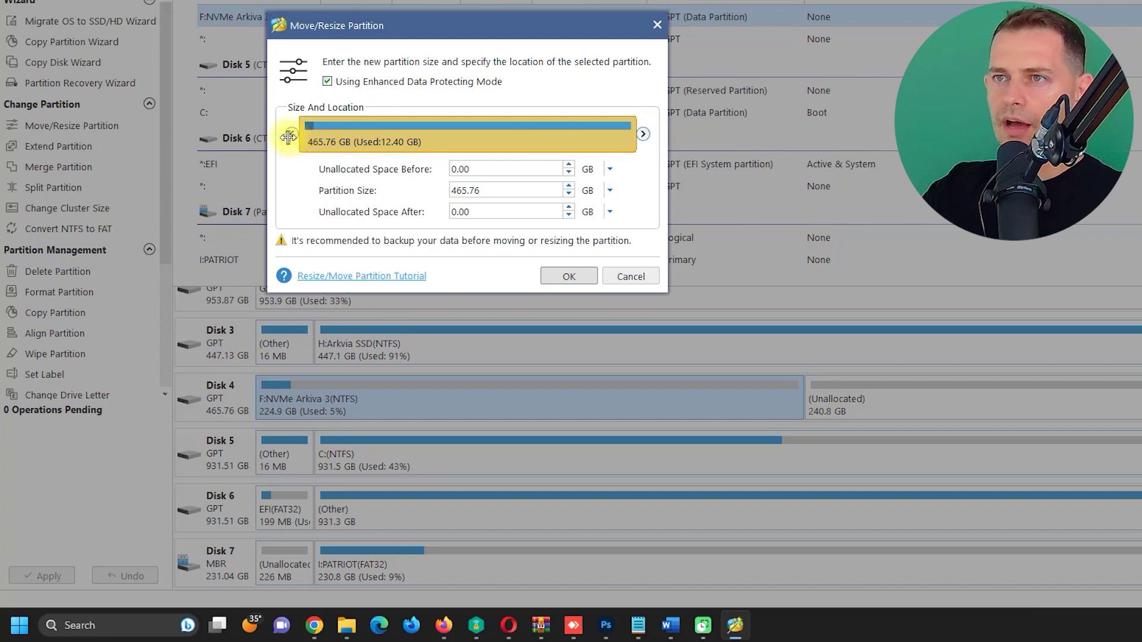
click(581, 282)
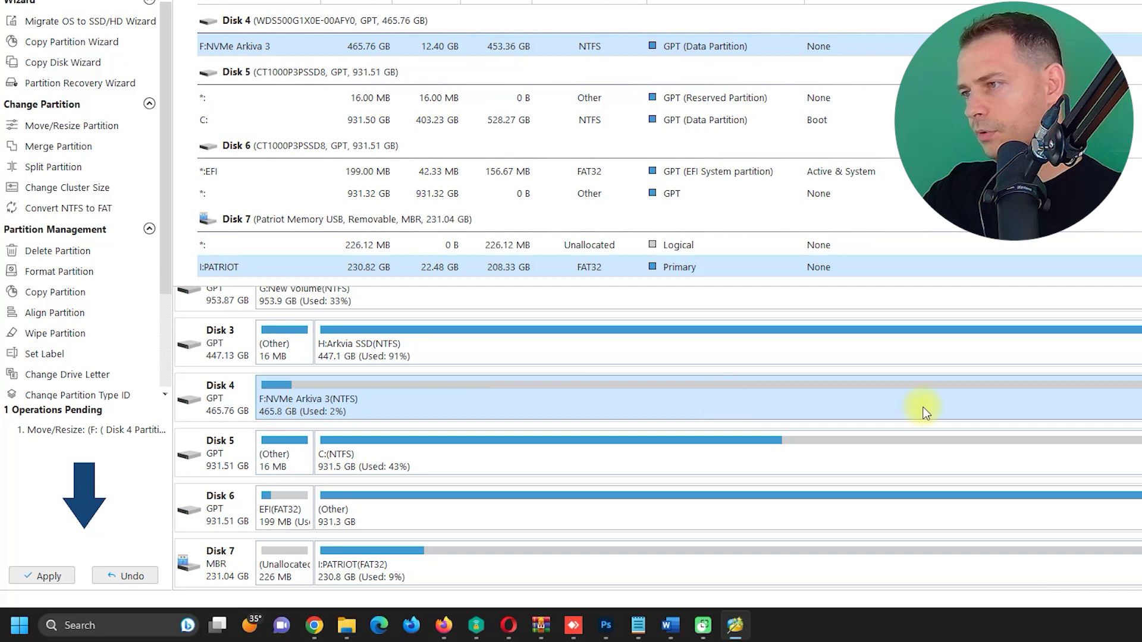
Step: Apply the pending resize and dismiss the success message
click(55, 578)
click(669, 272)
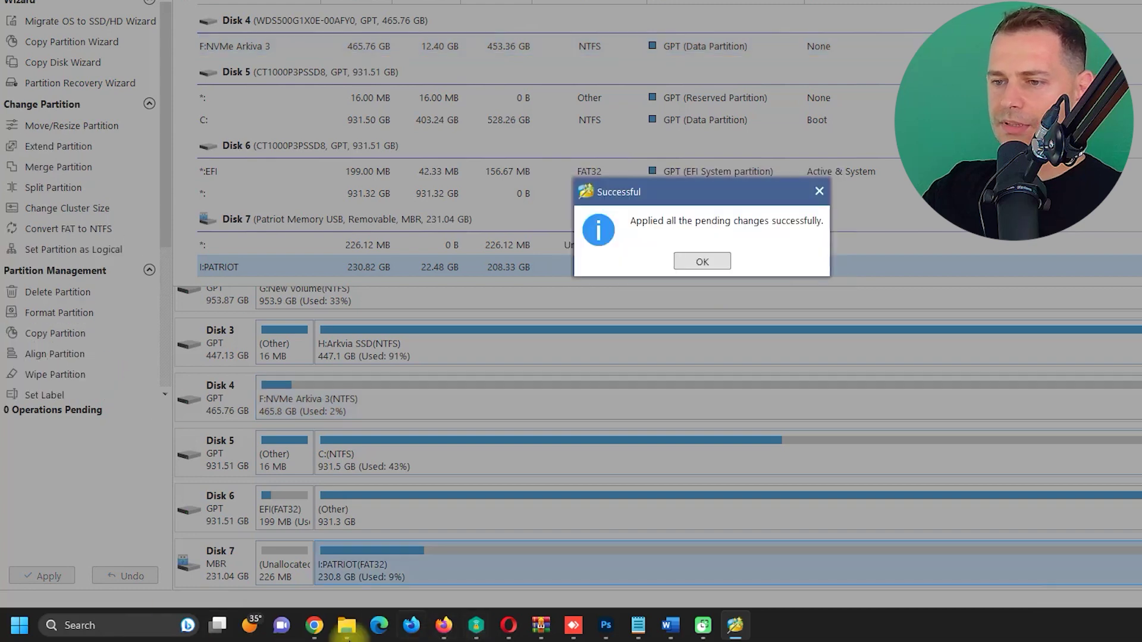
click(694, 268)
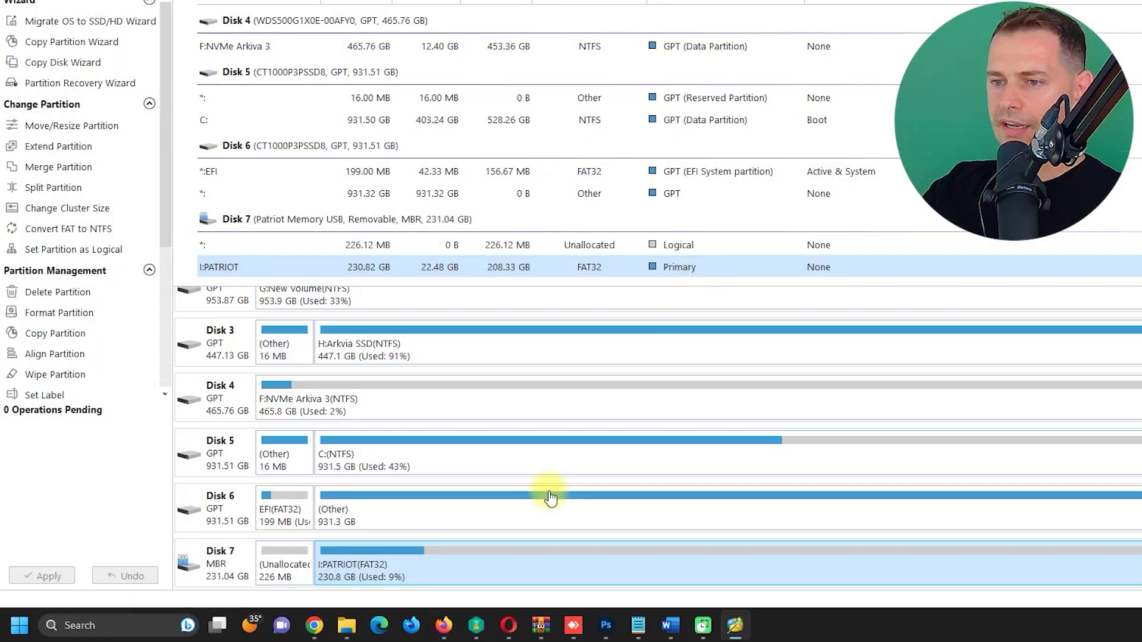
Step: Open NVMe Arkiva 3 (F:) from This PC and view its Properties showing 465 GB
click(346, 625)
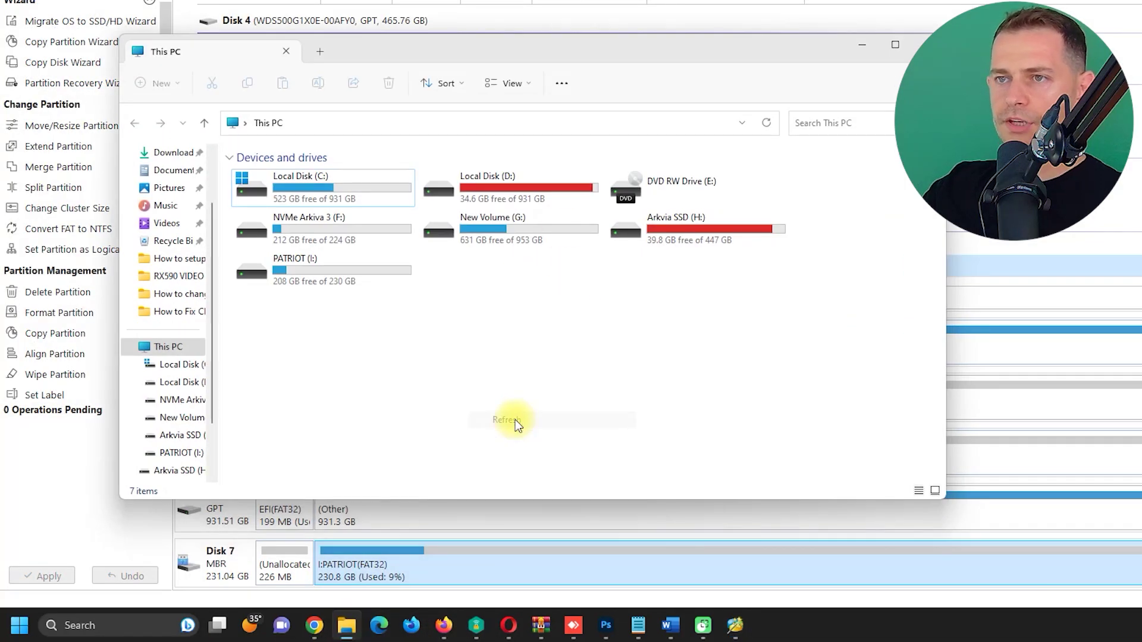
double_click(333, 243)
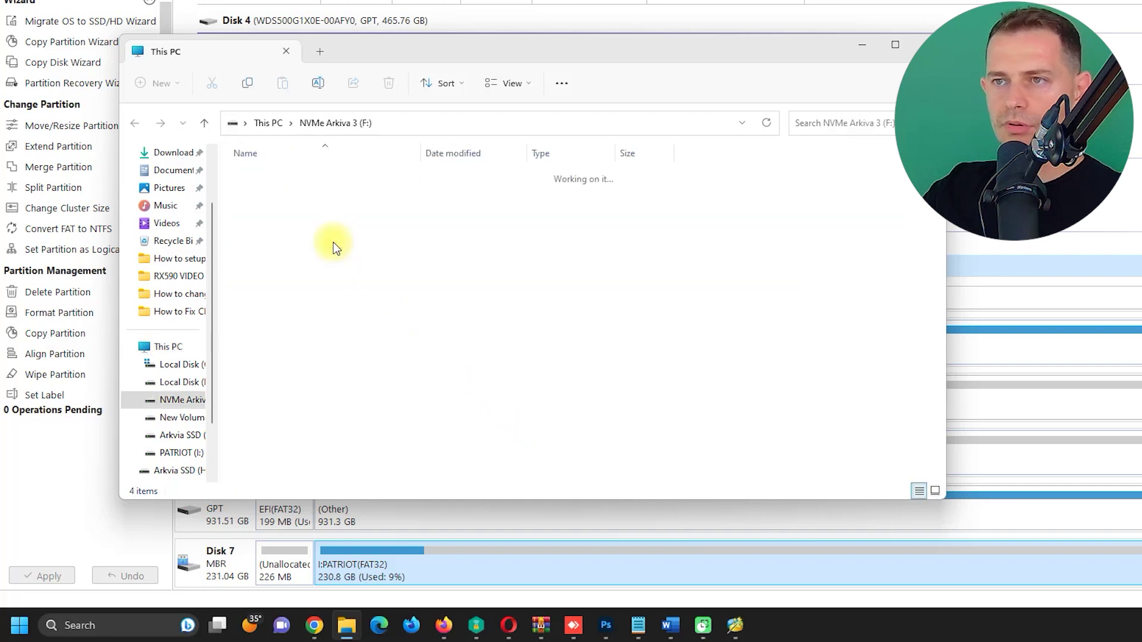
key(alt+Return)
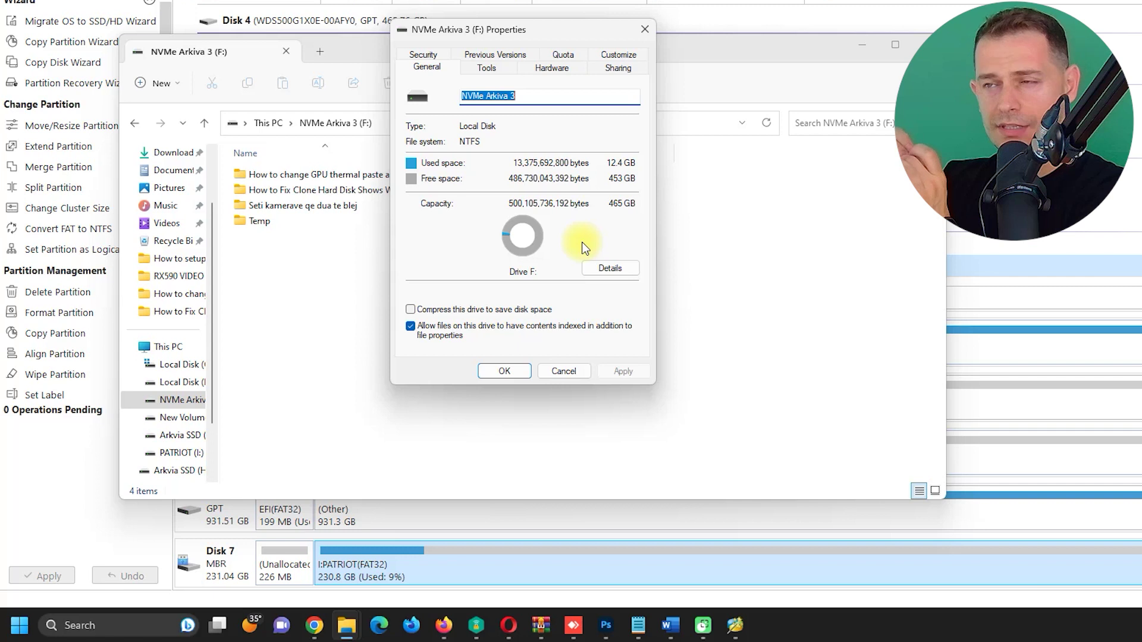